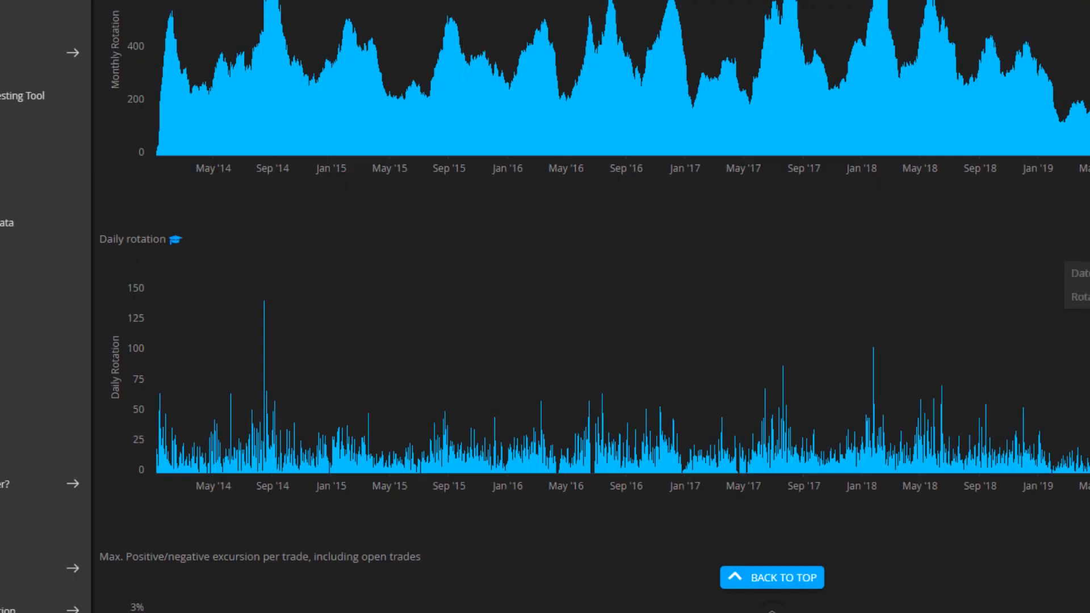
Open the LVS folder on the DARWIN Analytics (FTP) network location and select its ROTATION file.
{"action": "mouse_move", "coordinate": [175, 239]}
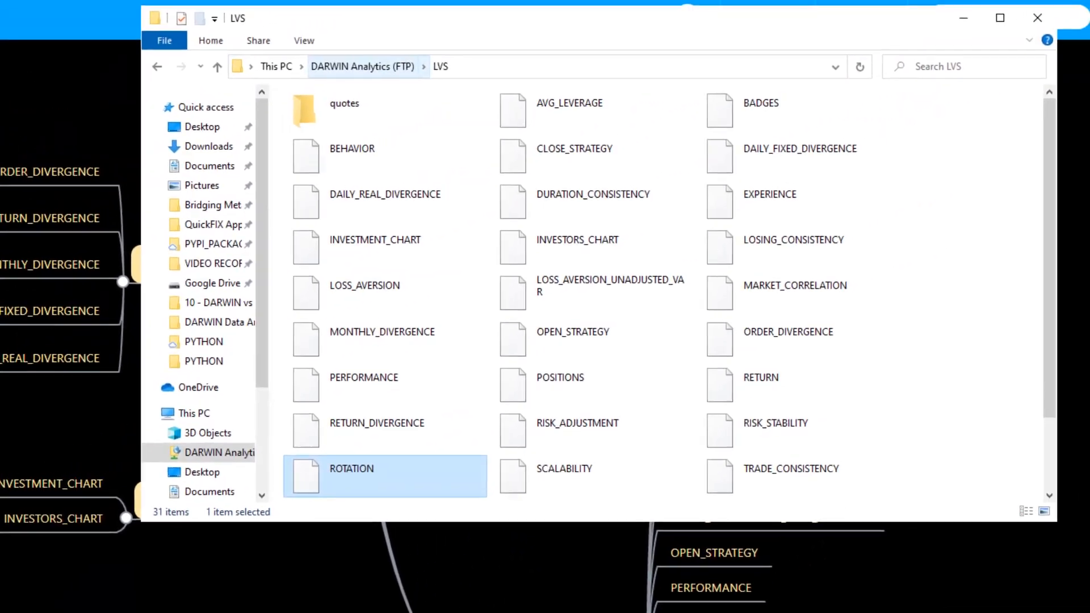
{"action": "left_click", "coordinate": [277, 67]}
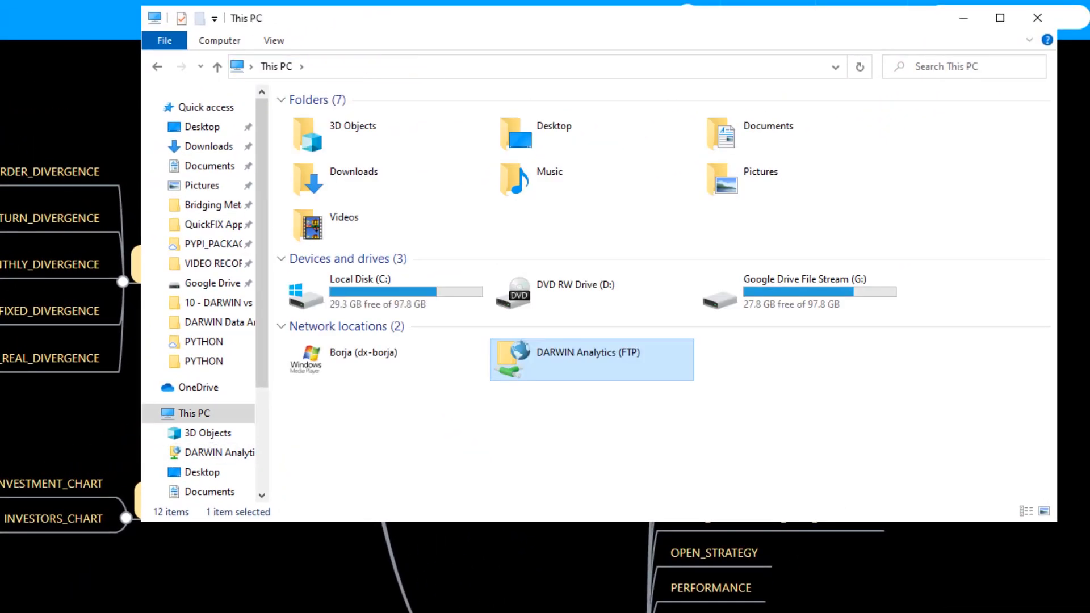
{"action": "left_click", "coordinate": [590, 442]}
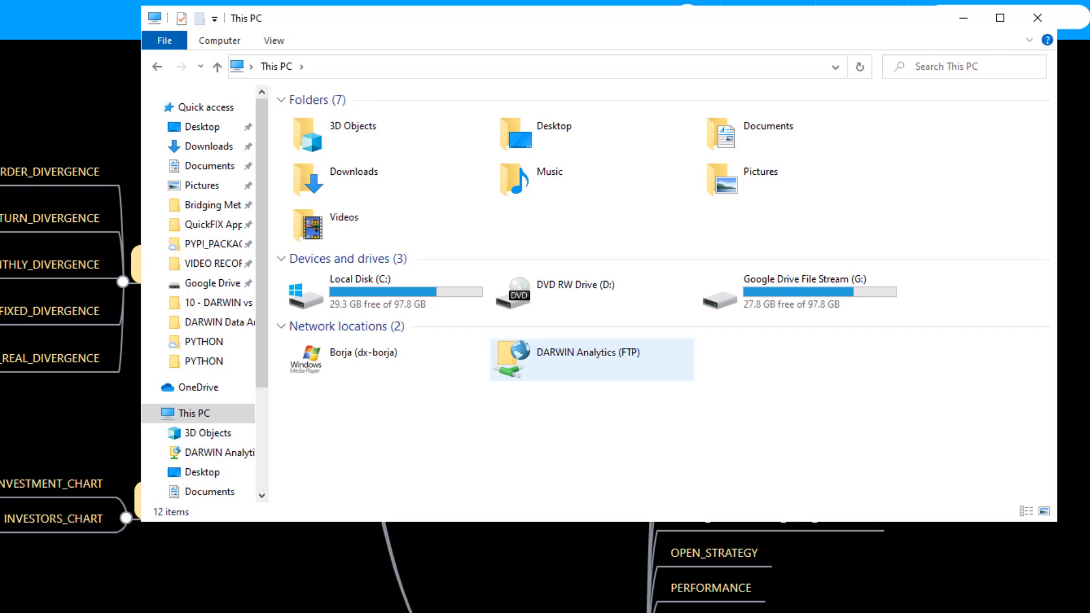
{"action": "double_click", "coordinate": [590, 358]}
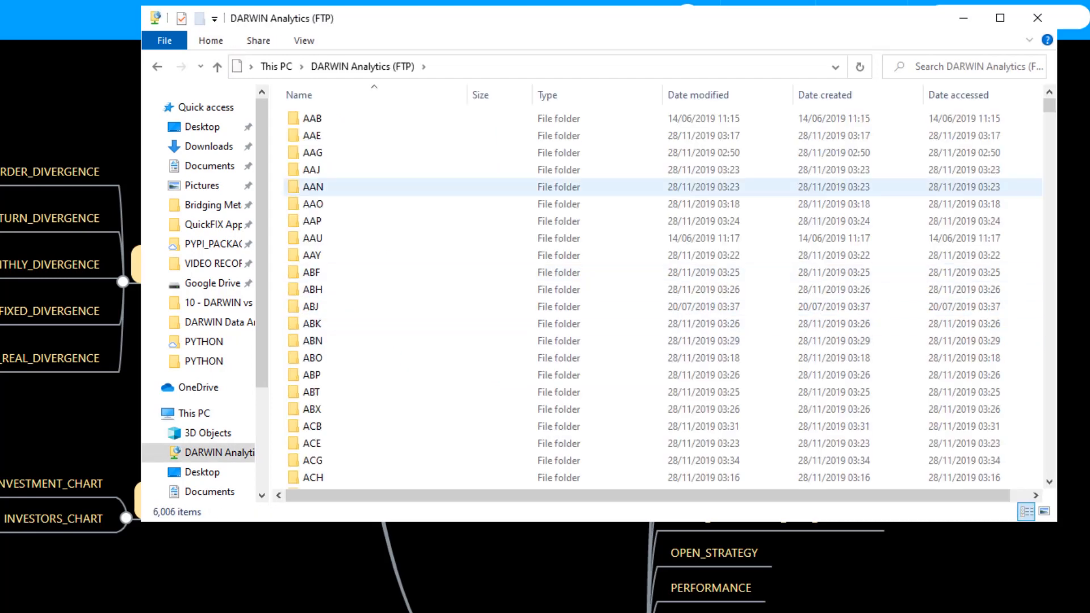
{"action": "left_click", "coordinate": [355, 186]}
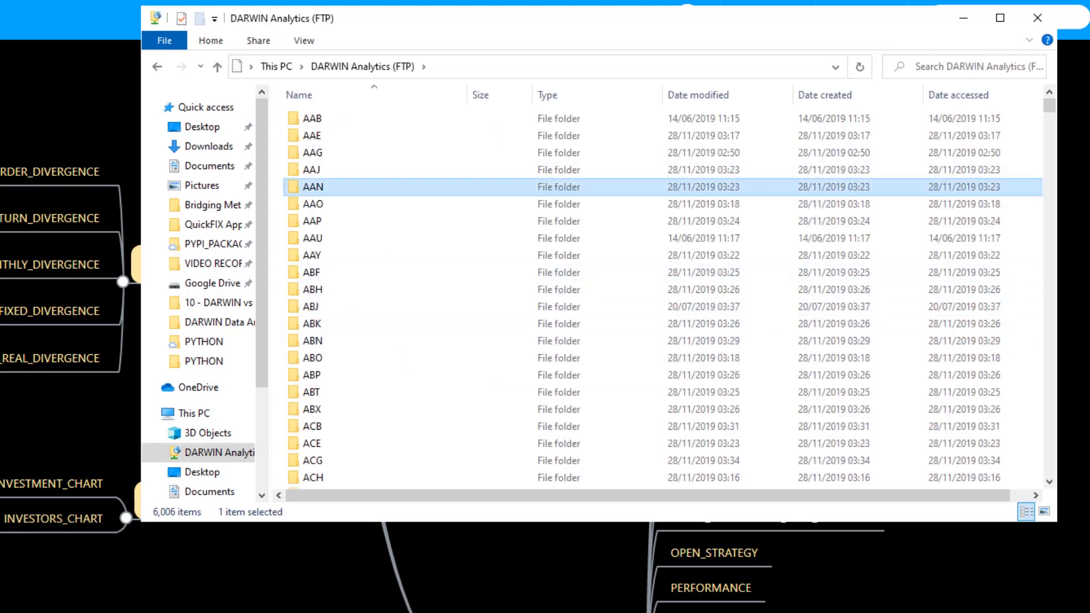
{"action": "type", "text": "lvs"}
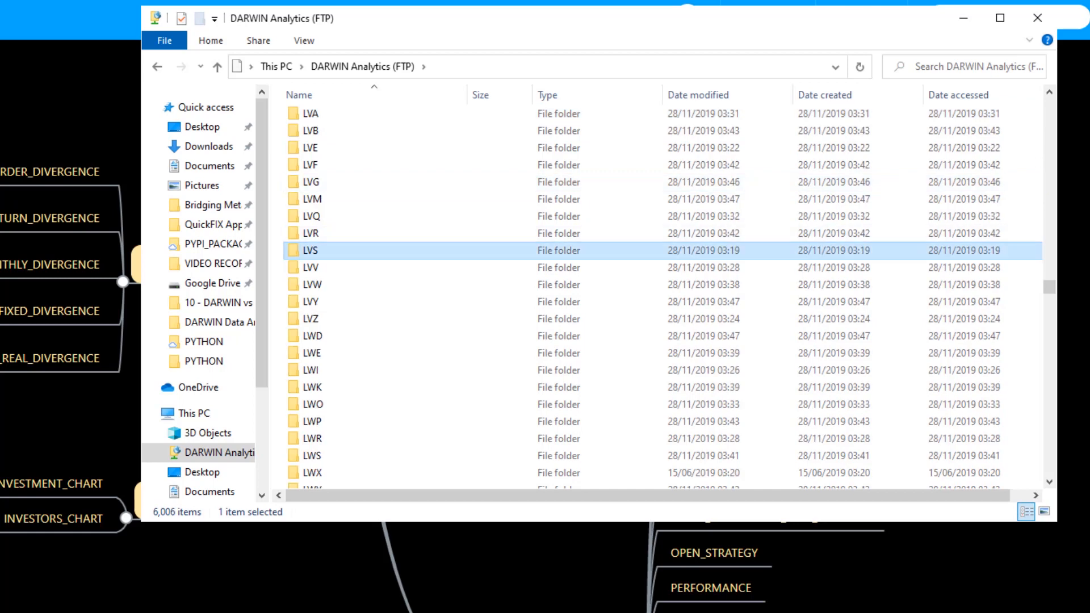
{"action": "key", "text": "Return"}
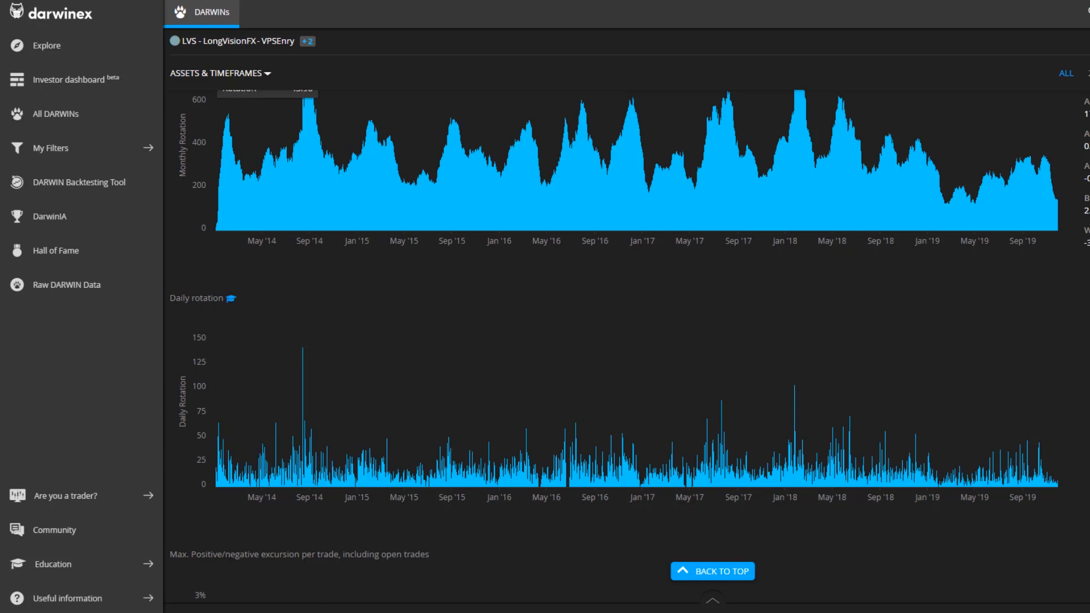
{"action": "key", "text": "alt+Tab"}
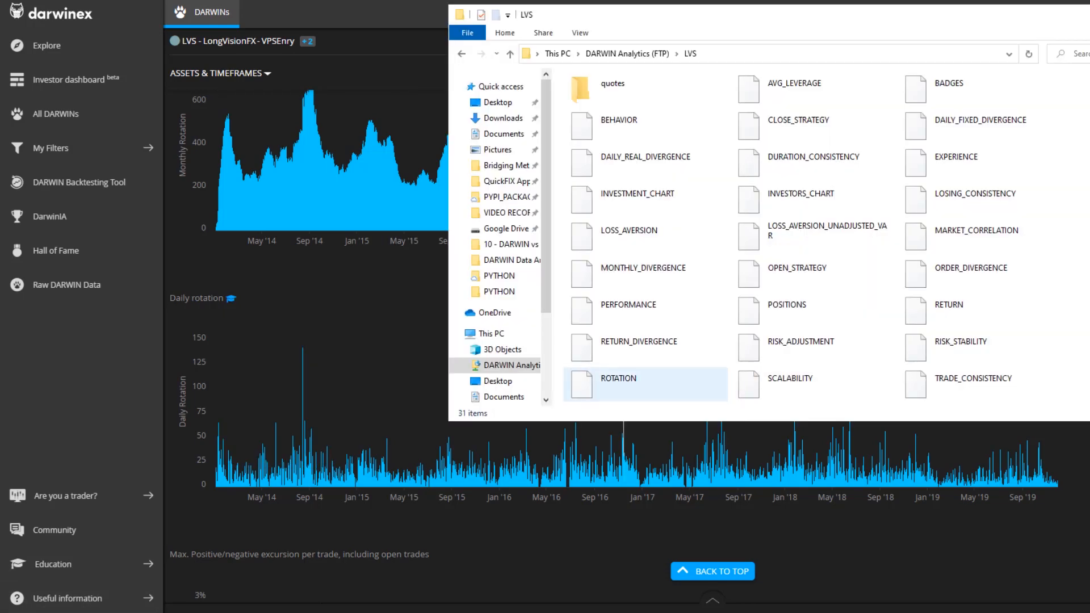
{"action": "left_click", "coordinate": [623, 384]}
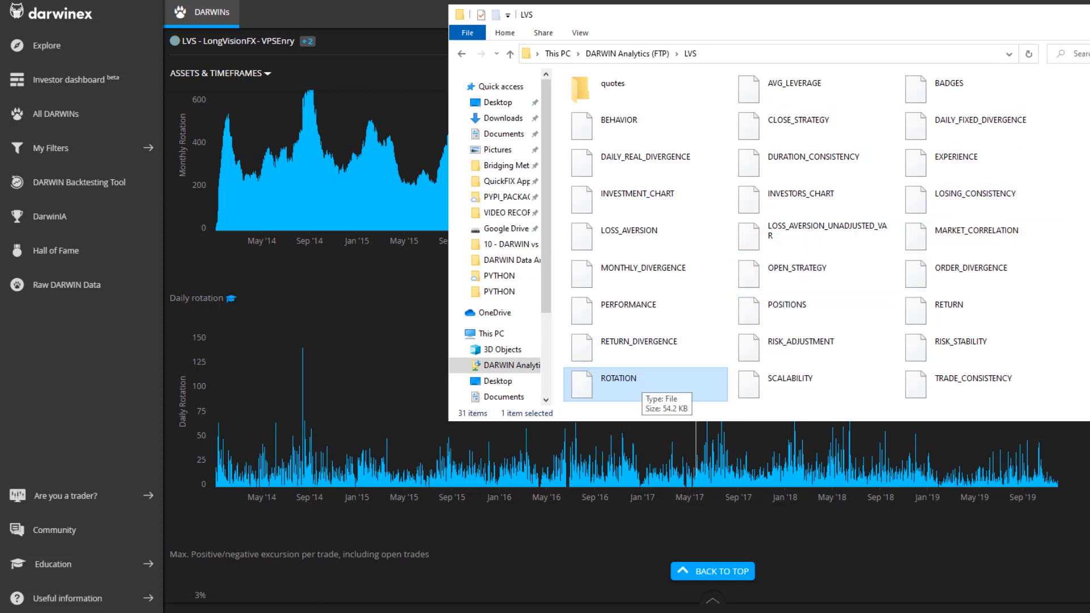
Switch to Visual Studio Code and run dwx.get_data('LVS', 'ROTATION', False) in the IPython terminal, reviewing the raw output.
{"action": "mouse_move", "coordinate": [624, 611]}
{"action": "left_click", "coordinate": [624, 590]}
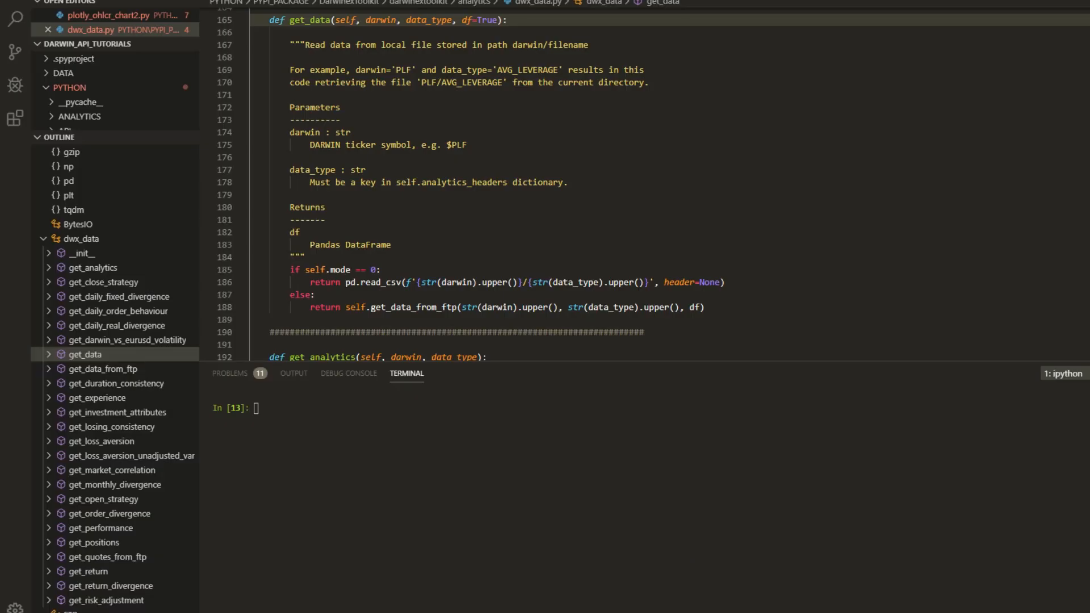
{"action": "left_click", "coordinate": [256, 408]}
{"action": "type", "text": "dwx.get_da"}
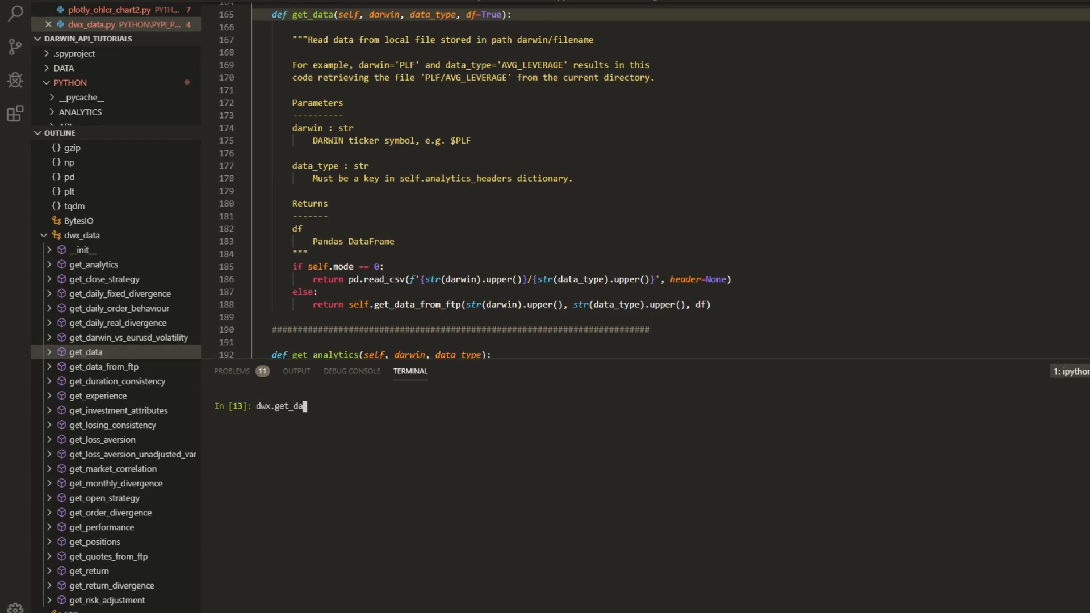
{"action": "key", "text": "Tab"}
{"action": "type", "text": "ta"}
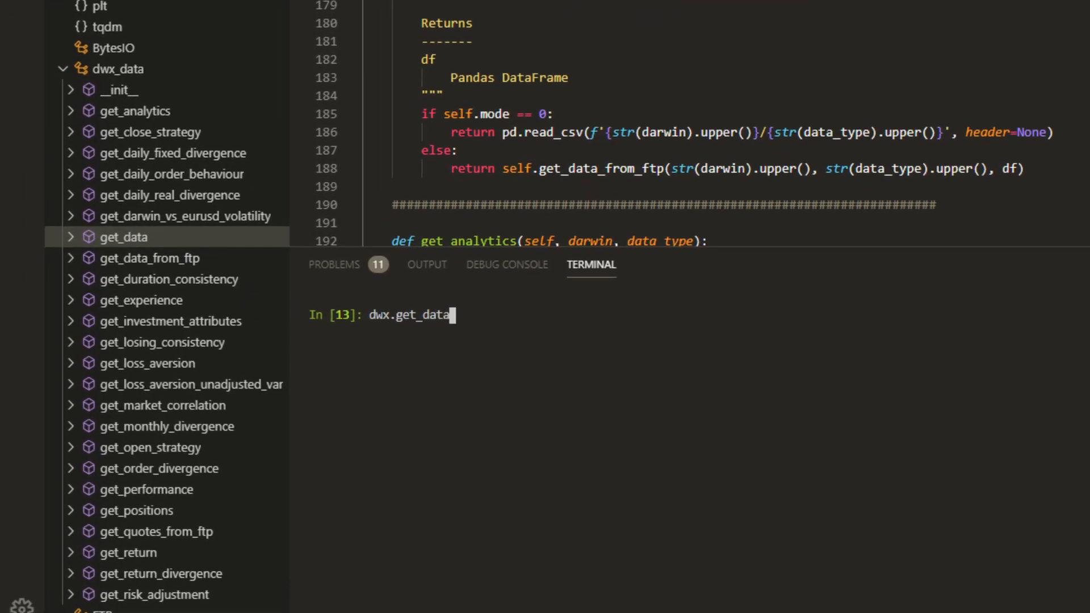
{"action": "type", "text": "('LVS', 'ROTATTION"}
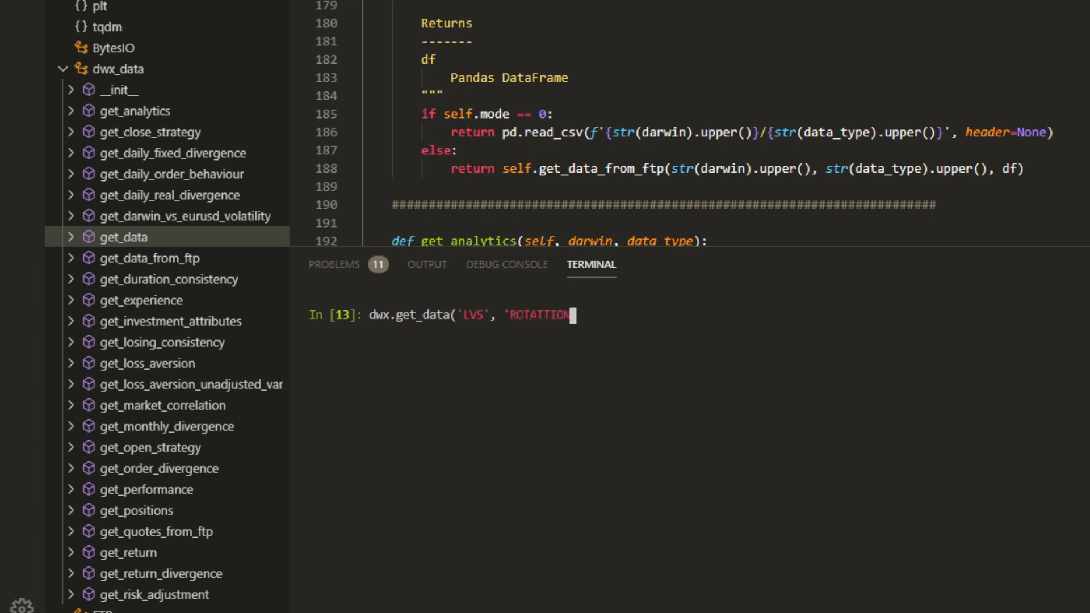
{"action": "key", "text": "BackSpace"}
{"action": "key", "text": "BackSpace"}
{"action": "key", "text": "BackSpace"}
{"action": "key", "text": "BackSpace"}
{"action": "type", "text": "ION', False)"}
{"action": "key", "text": "Return"}
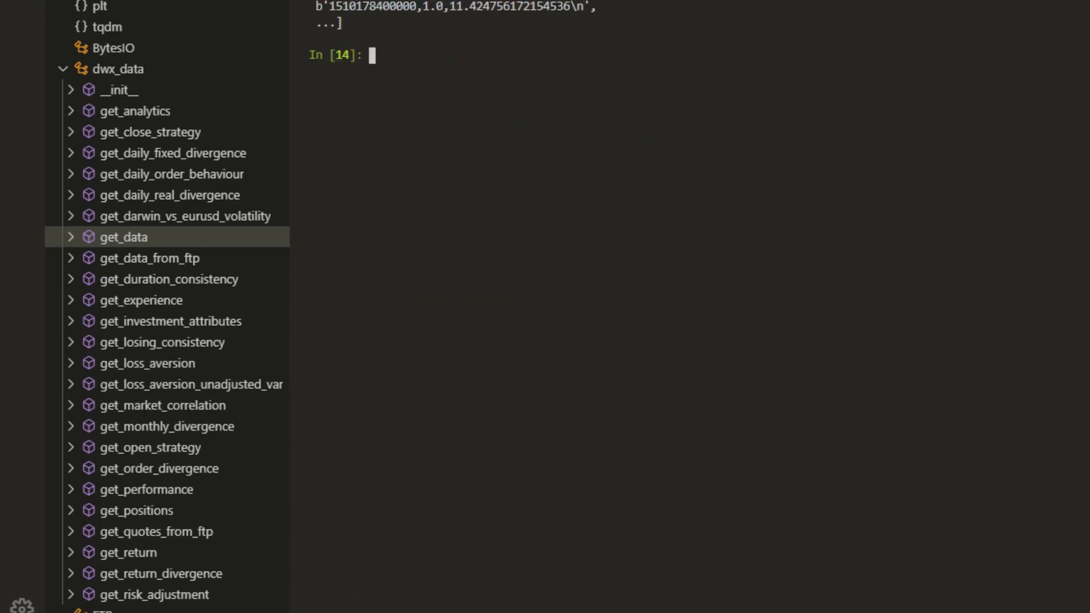
{"action": "scroll", "coordinate": [681, 307], "scroll_direction": "up", "scroll_amount": 10}
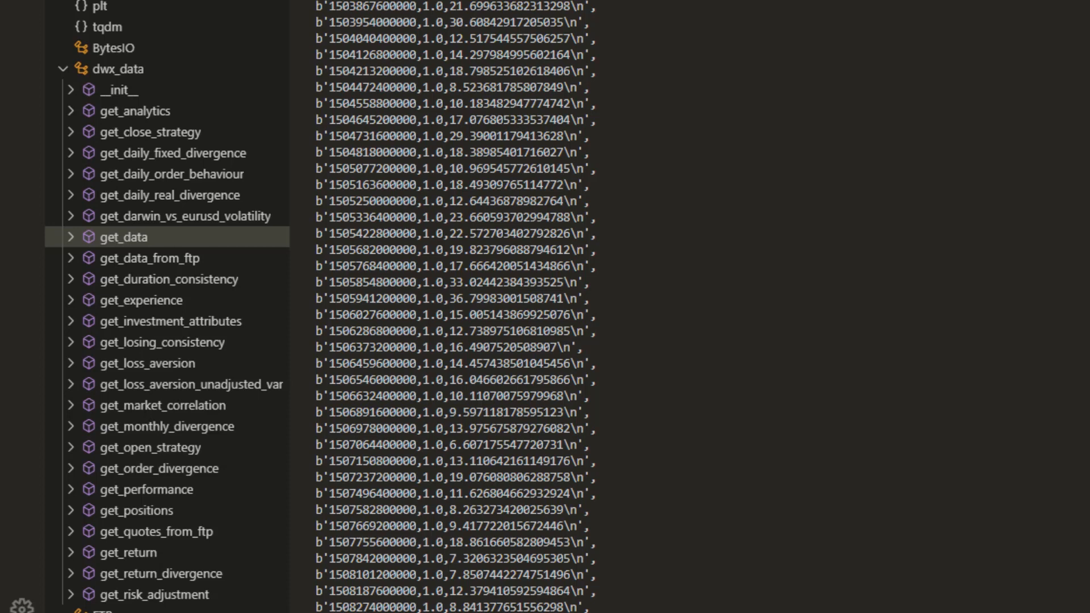
Rerun the LVS ROTATION data request with the last argument set to True and review the returned rows.
{"action": "key", "text": "Up"}
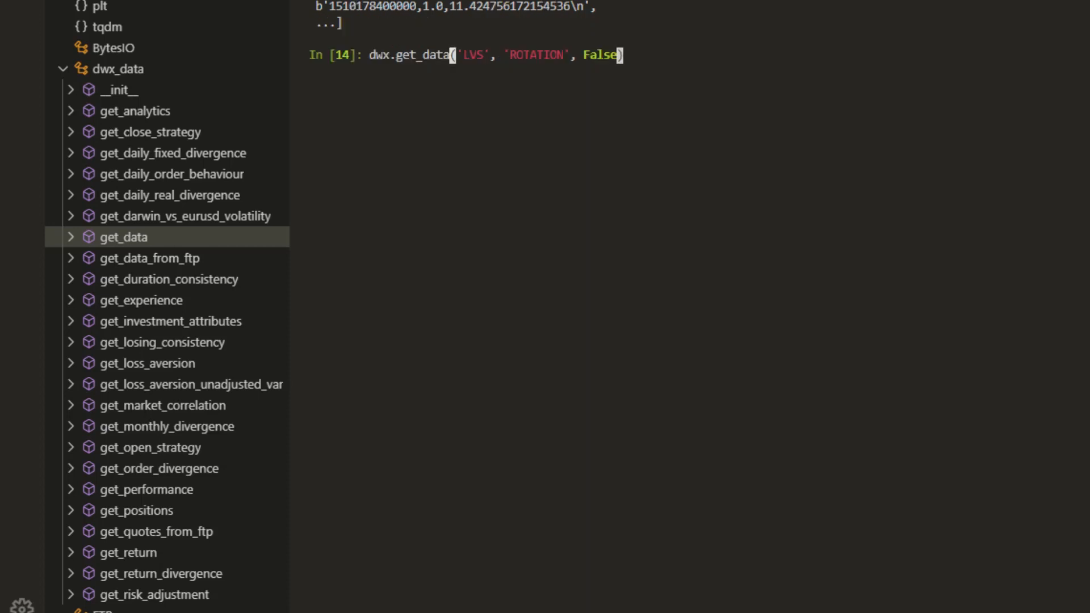
{"action": "key", "text": "BackSpace"}
{"action": "key", "text": "BackSpace"}
{"action": "key", "text": "BackSpace"}
{"action": "key", "text": "BackSpace"}
{"action": "key", "text": "BackSpace"}
{"action": "type", "text": "True"}
{"action": "key", "text": "Return"}
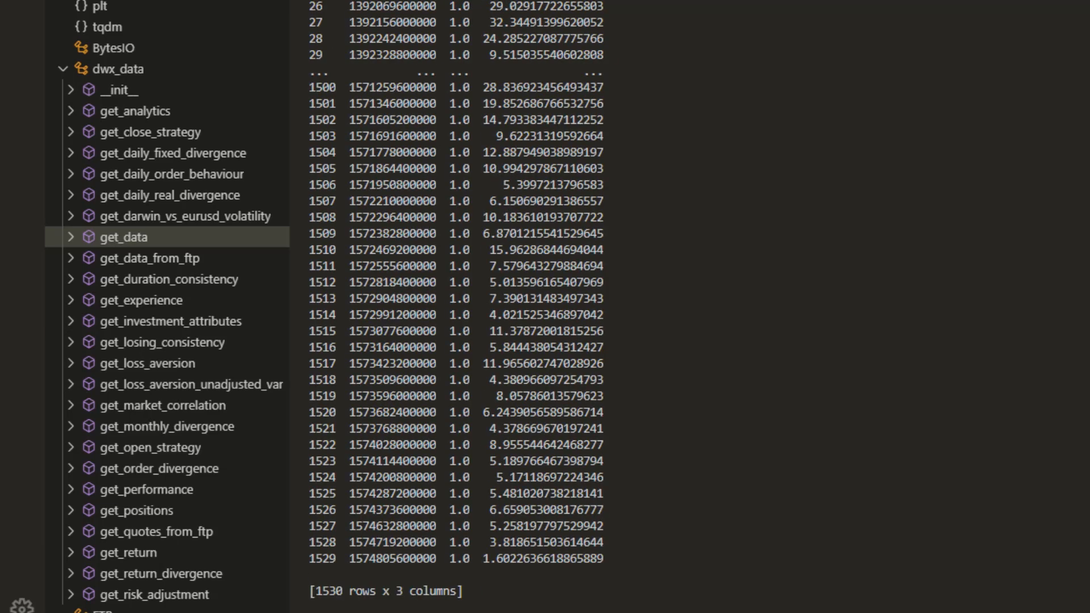
{"action": "scroll", "coordinate": [454, 307], "scroll_direction": "up", "scroll_amount": 10}
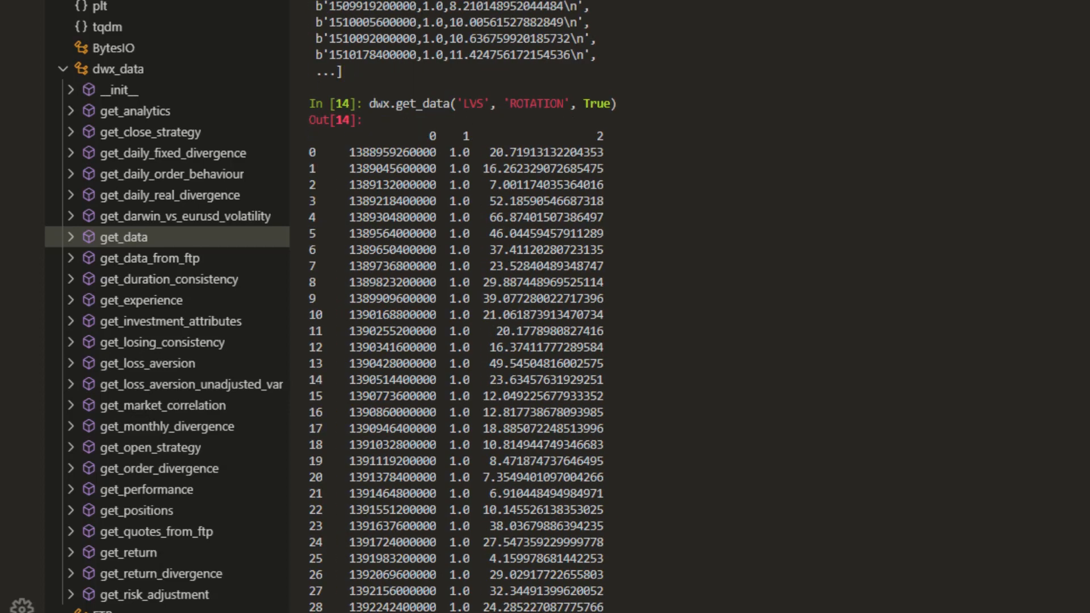
{"action": "scroll", "coordinate": [454, 306], "scroll_direction": "down", "scroll_amount": 4}
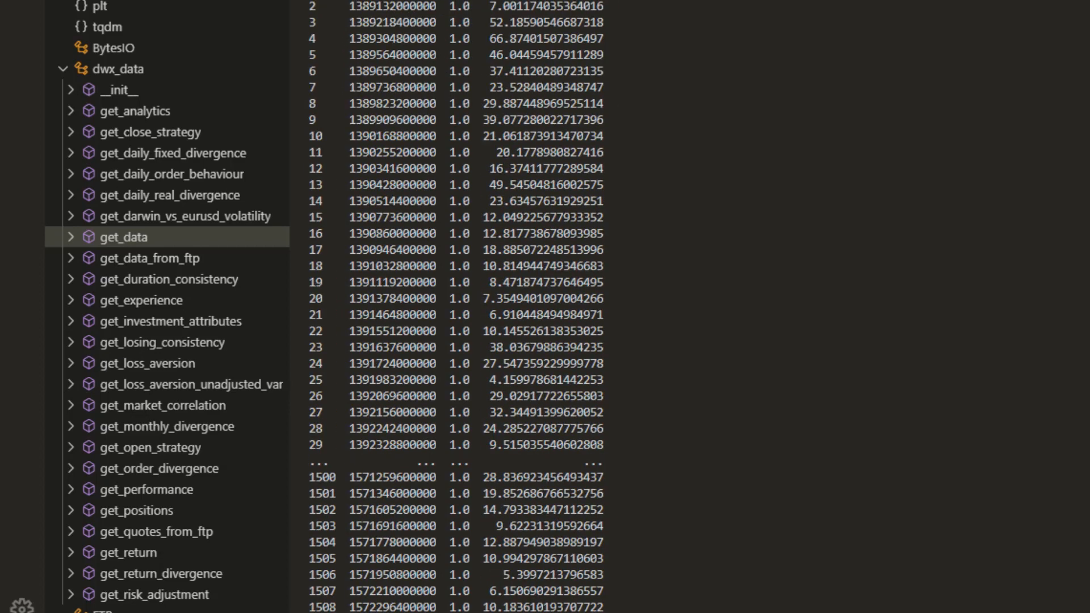
{"action": "scroll", "coordinate": [454, 306], "scroll_direction": "down", "scroll_amount": 4}
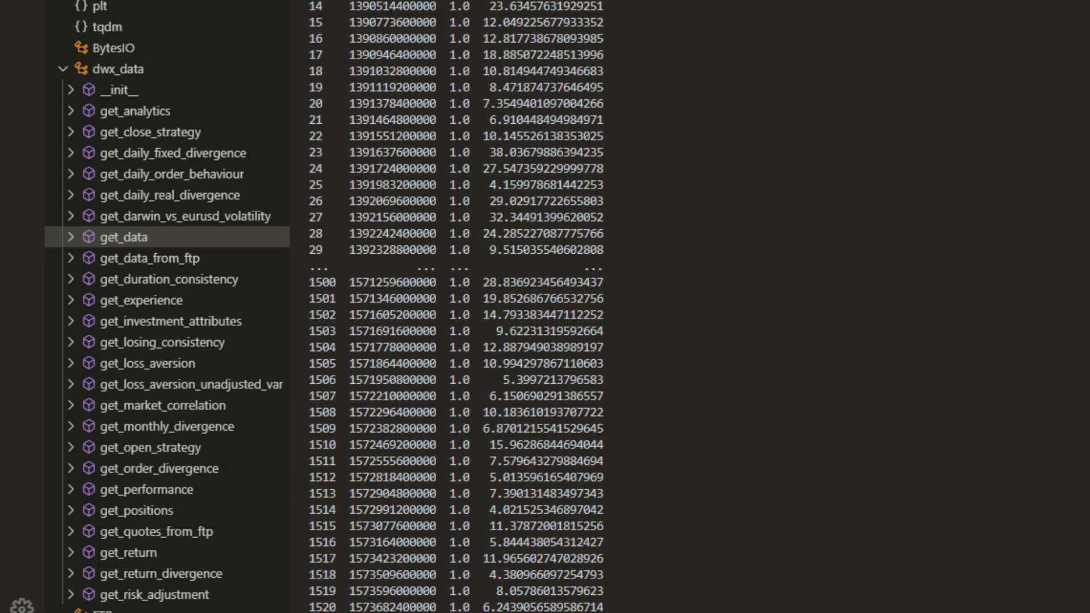
{"action": "scroll", "coordinate": [454, 306], "scroll_direction": "down", "scroll_amount": 4}
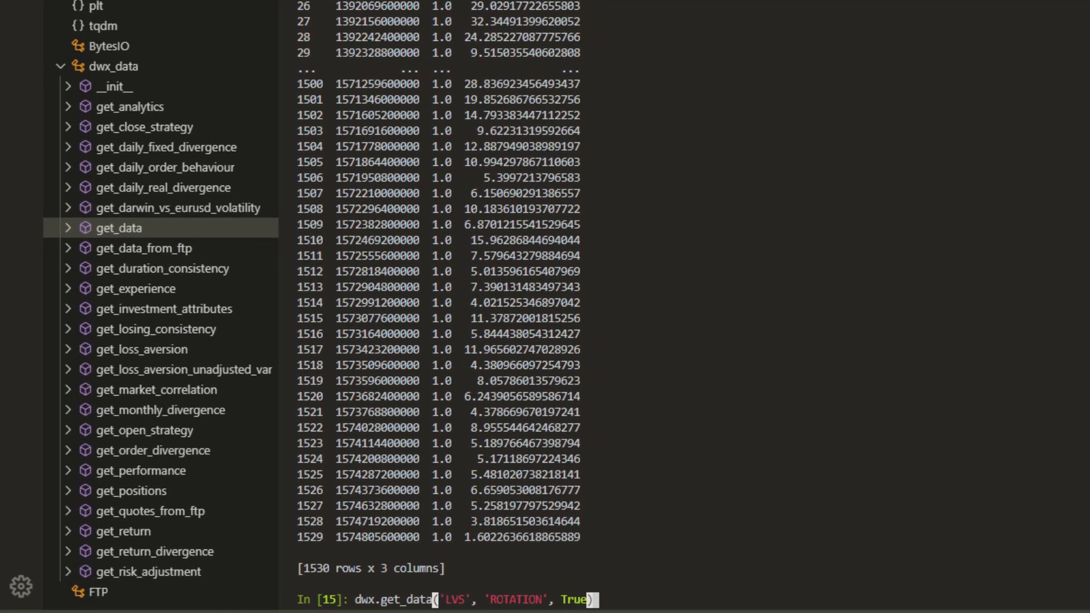
Store the result of dwx.get_data('LVS', 'ROTATION', True) in a variable named lvs_rotation.
{"action": "type", "text": "df"}
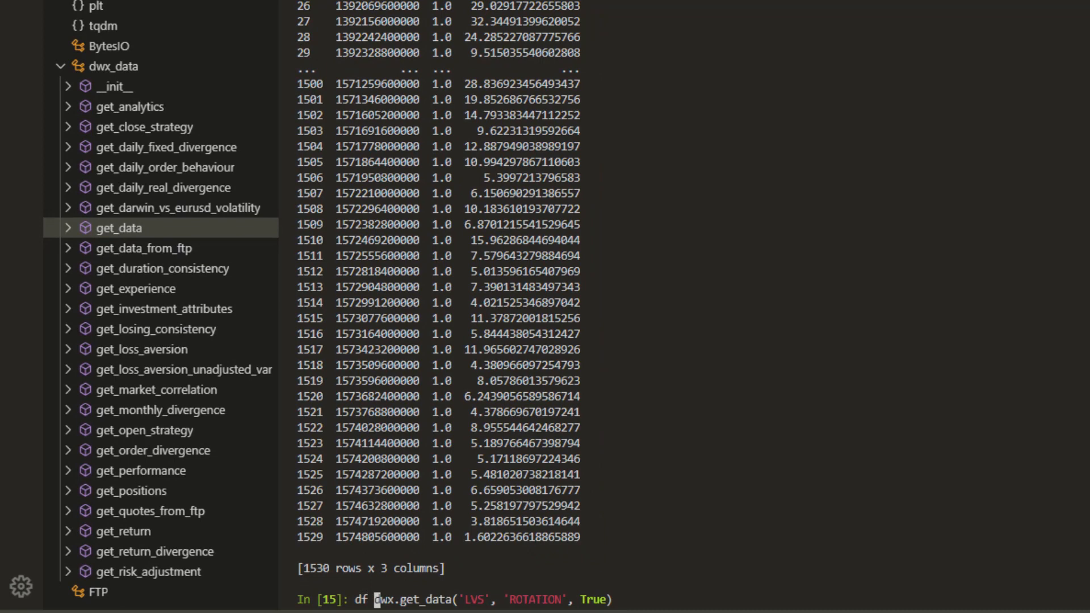
{"action": "key", "text": "BackSpace"}
{"action": "key", "text": "BackSpace"}
{"action": "key", "text": "BackSpace"}
{"action": "type", "text": "lvs_rotation "}
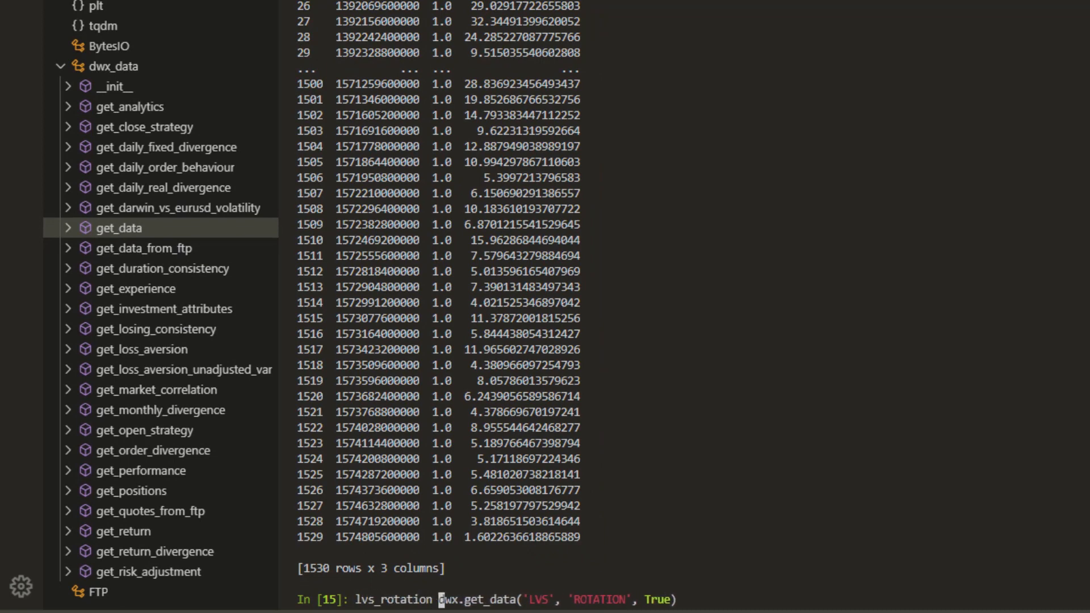
{"action": "type", "text": "="}
{"action": "key", "text": "Return"}
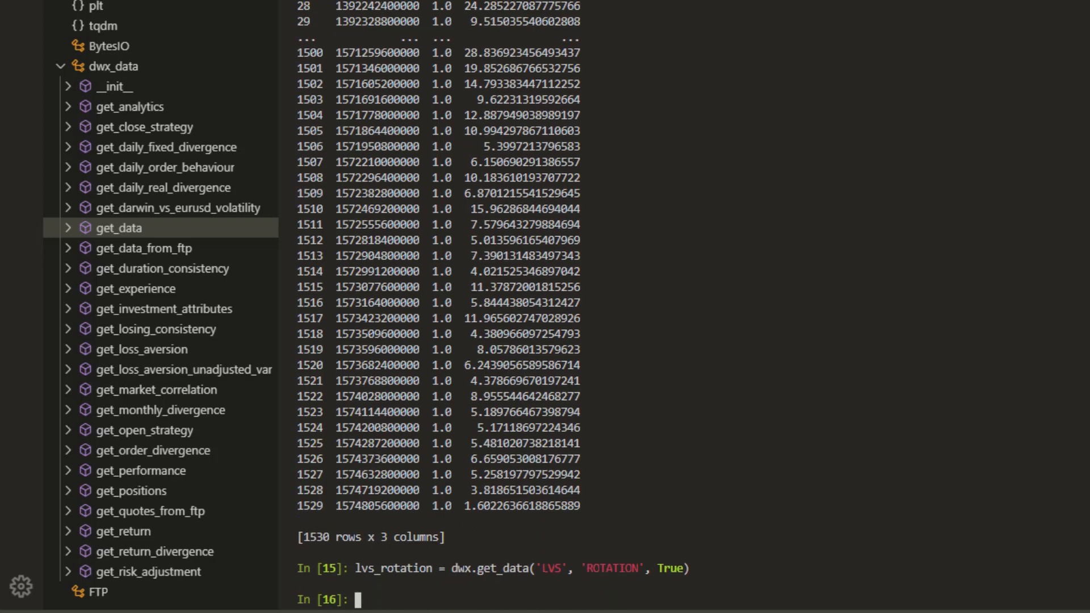
Try to set lvs.columns to ['timestamp','d_periods','daily_rotation'].
{"action": "type", "text": "lvs.ci"}
{"action": "key", "text": "BackSpace"}
{"action": "type", "text": "olumns"}
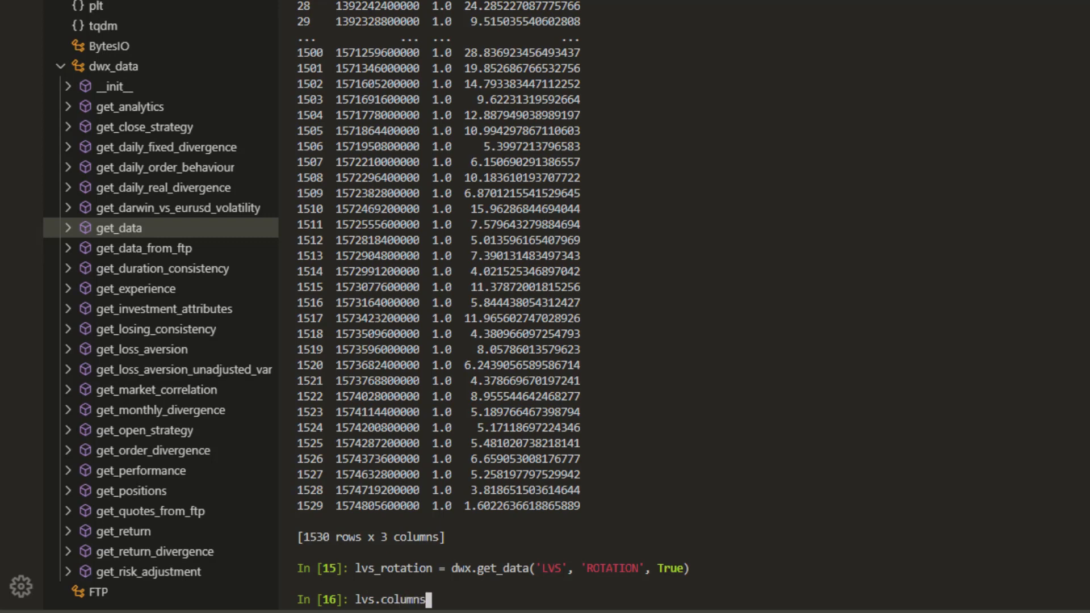
{"action": "type", "text": " = ['timestamp',"}
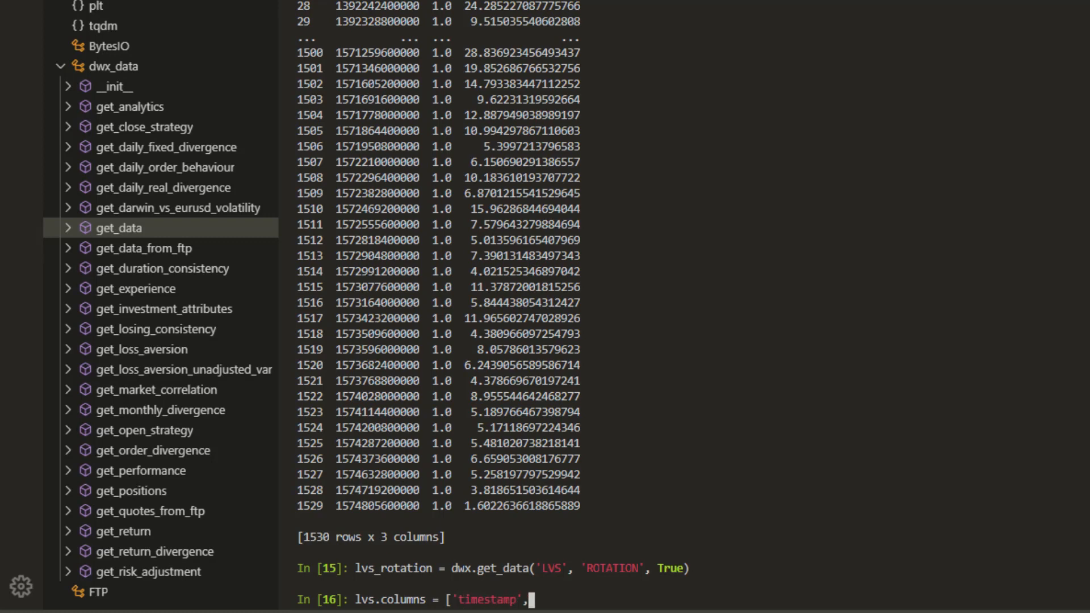
{"action": "type", "text": "'d_periods',"}
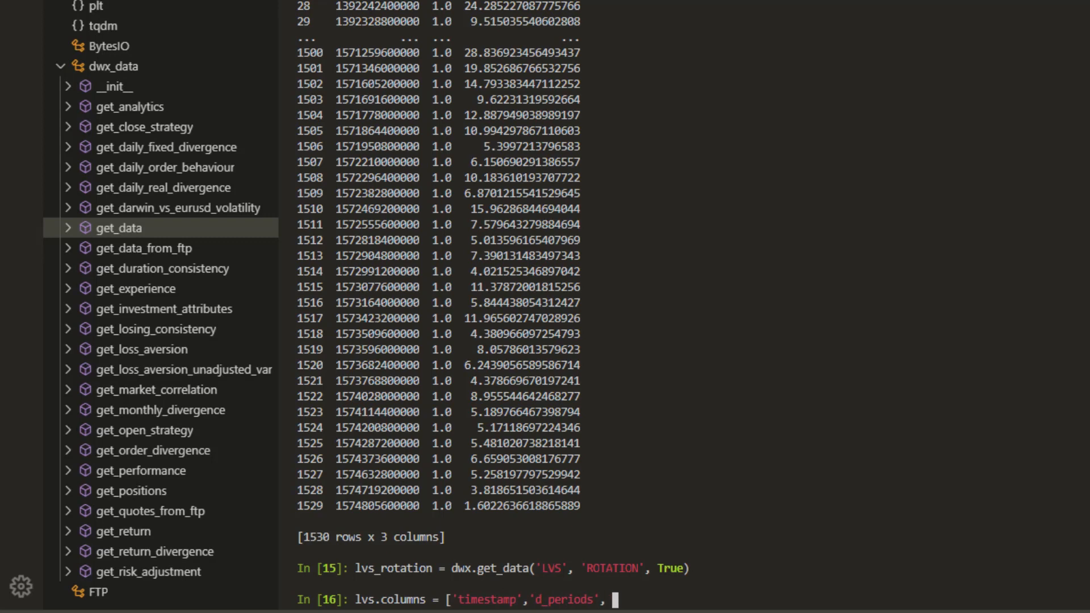
{"action": "key", "text": "BackSpace"}
{"action": "type", "text": "'daily_rotation'"}
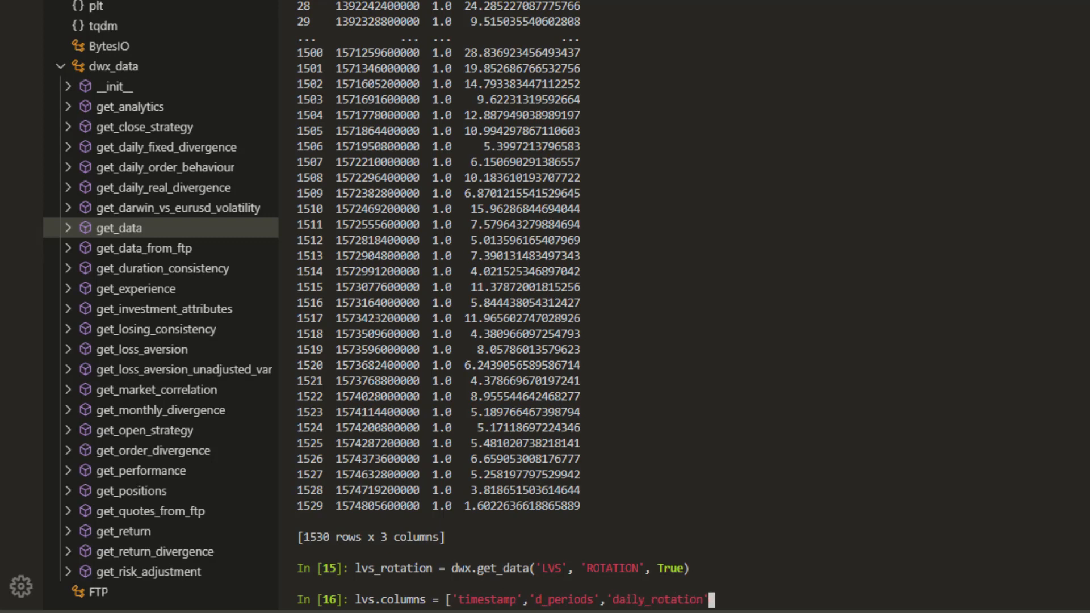
{"action": "type", "text": "]"}
{"action": "key", "text": "Return"}
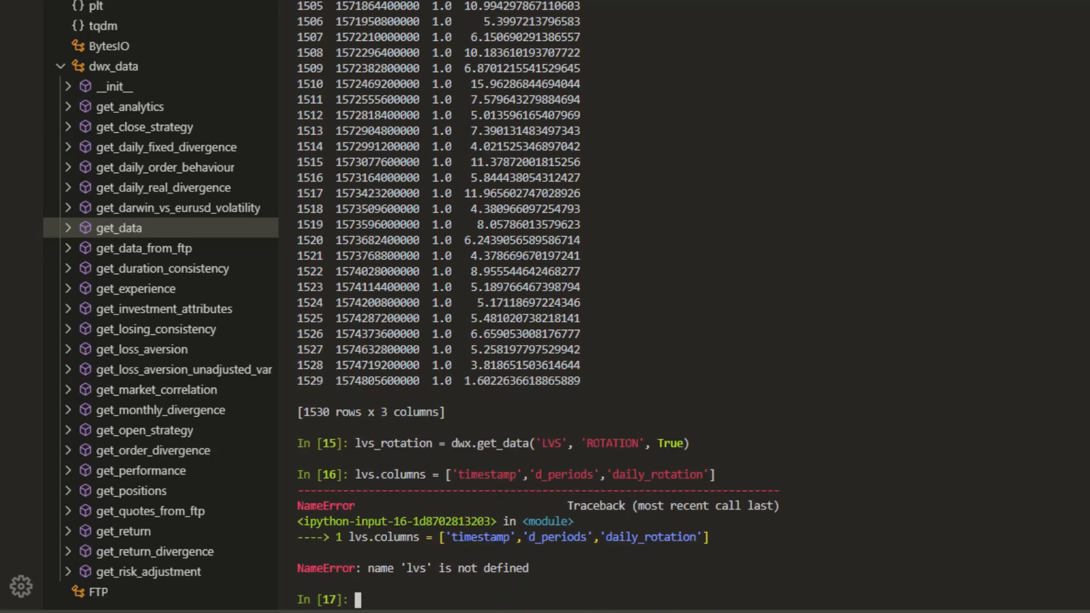
Correct the variable in the column-naming command to lvs_rotation and run it again.
{"action": "key", "text": "Up"}
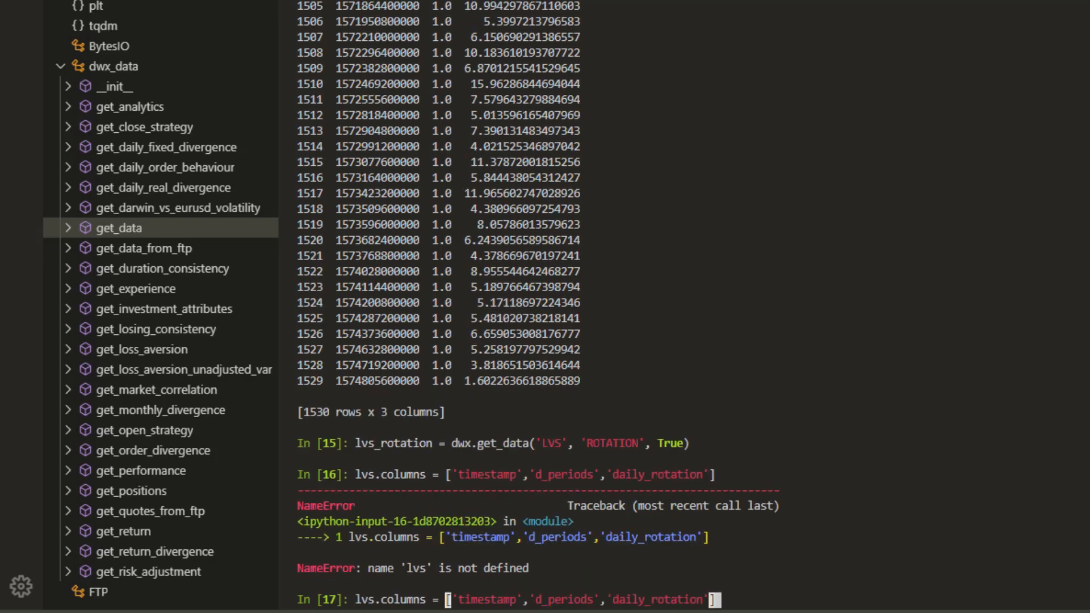
{"action": "key", "text": "Left"}
{"action": "key", "text": "Left"}
{"action": "key", "text": "Left"}
{"action": "key", "text": "Left"}
{"action": "key", "text": "Left"}
{"action": "key", "text": "Left"}
{"action": "key", "text": "Left"}
{"action": "key", "text": "Left"}
{"action": "key", "text": "Left"}
{"action": "key", "text": "Left"}
{"action": "key", "text": "Left"}
{"action": "key", "text": "Left"}
{"action": "key", "text": "Left"}
{"action": "key", "text": "Left"}
{"action": "key", "text": "Left"}
{"action": "key", "text": "Left"}
{"action": "key", "text": "Left"}
{"action": "key", "text": "Left"}
{"action": "key", "text": "Left"}
{"action": "key", "text": "Left"}
{"action": "key", "text": "Left"}
{"action": "key", "text": "Left"}
{"action": "key", "text": "Left"}
{"action": "key", "text": "Left"}
{"action": "key", "text": "Left"}
{"action": "key", "text": "Left"}
{"action": "key", "text": "Left"}
{"action": "key", "text": "Left"}
{"action": "key", "text": "Left"}
{"action": "key", "text": "Left"}
{"action": "key", "text": "Left"}
{"action": "key", "text": "Left"}
{"action": "key", "text": "Left"}
{"action": "key", "text": "Left"}
{"action": "key", "text": "Left"}
{"action": "key", "text": "Left"}
{"action": "key", "text": "Left"}
{"action": "key", "text": "Left"}
{"action": "type", "text": "_rotation"}
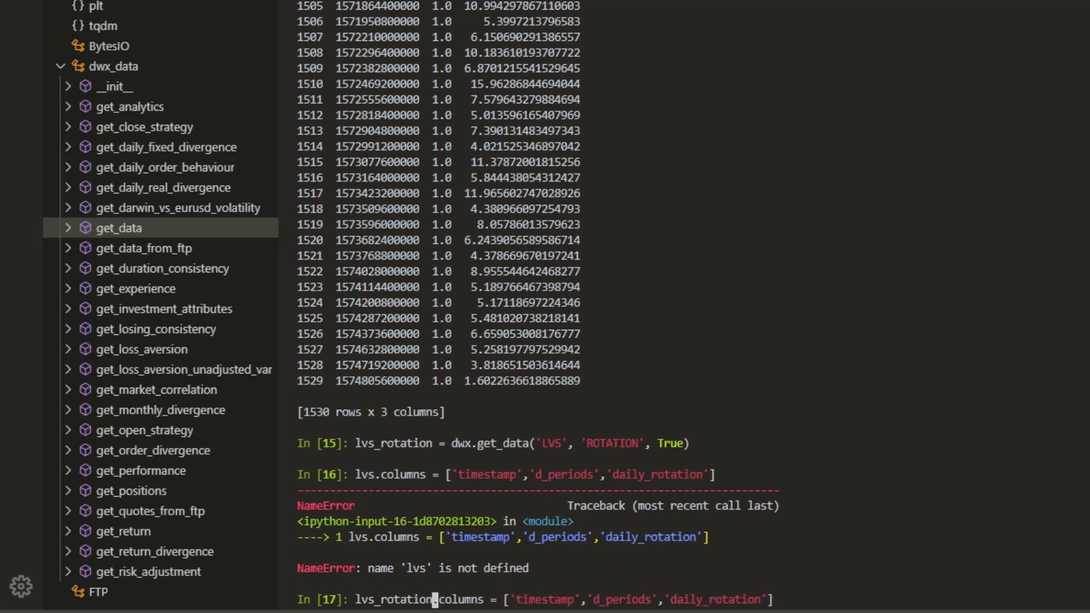
{"action": "key", "text": "Return"}
Display the lvs_rotation DataFrame and check its column headers and rows.
{"action": "type", "text": "lvs_rotation"}
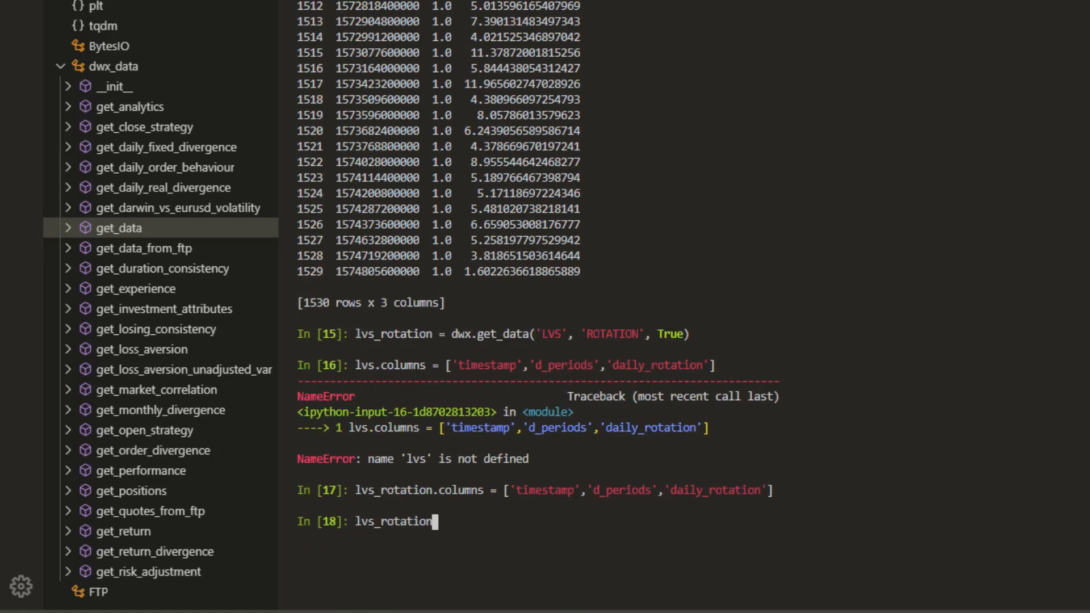
{"action": "key", "text": "Return"}
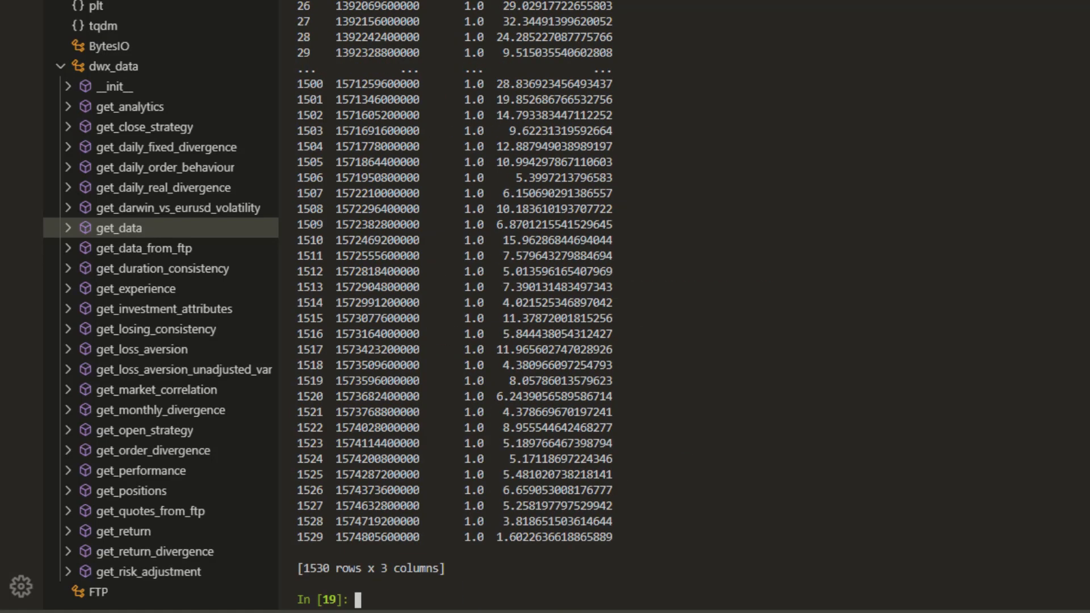
{"action": "scroll", "coordinate": [454, 306], "scroll_direction": "up", "scroll_amount": 6}
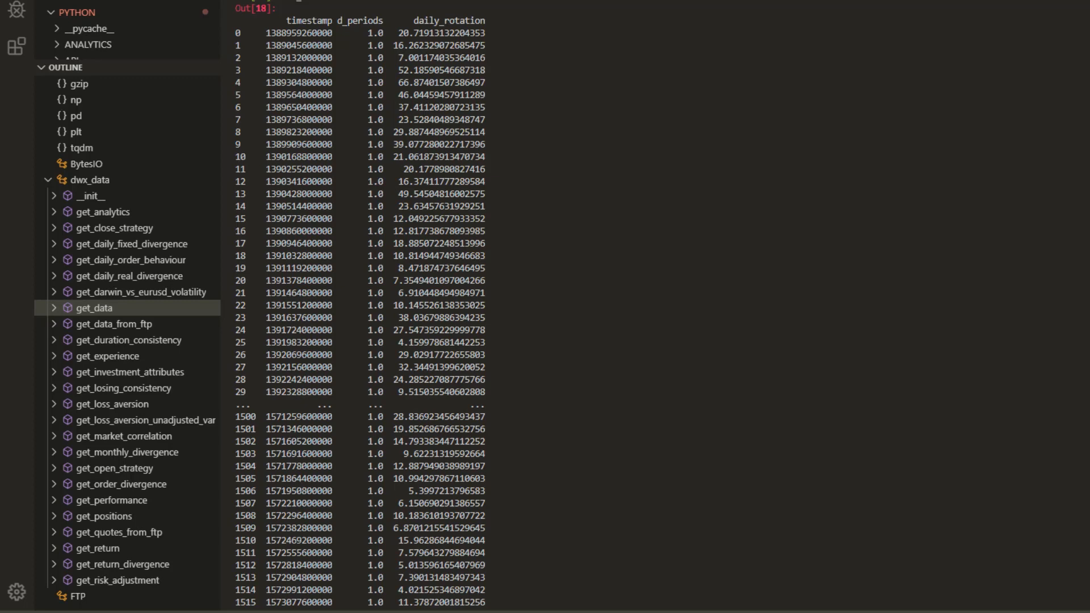
{"action": "scroll", "coordinate": [454, 307], "scroll_direction": "down", "scroll_amount": 6}
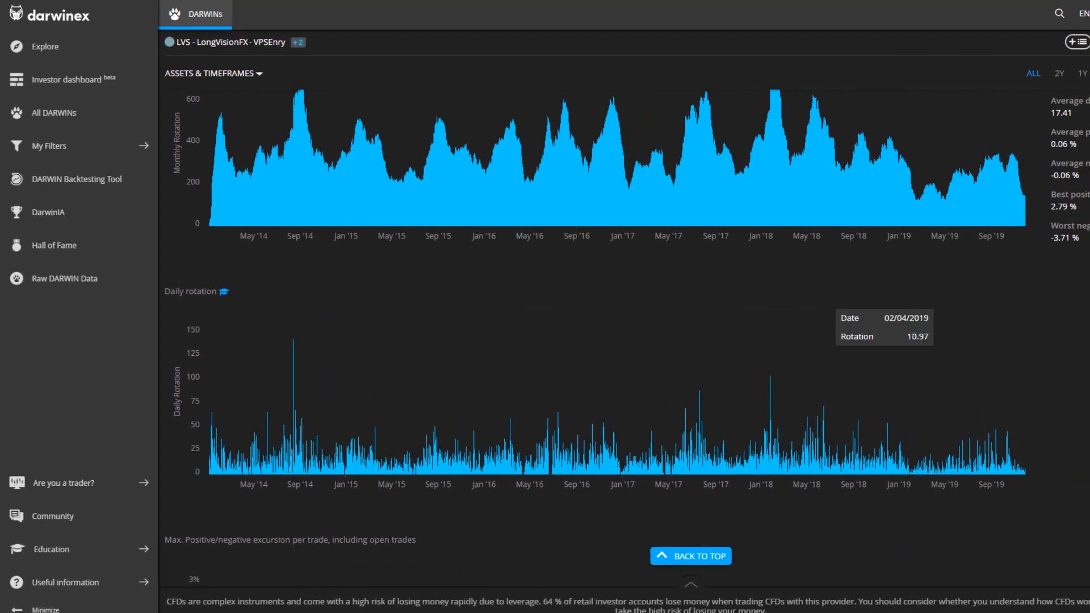
Examine the trading time distribution, monthly rotation and daily rotation charts in the Assets & Timeframes section of the LVS DARWIN page.
{"action": "scroll", "coordinate": [934, 352], "scroll_direction": "up", "scroll_amount": 12}
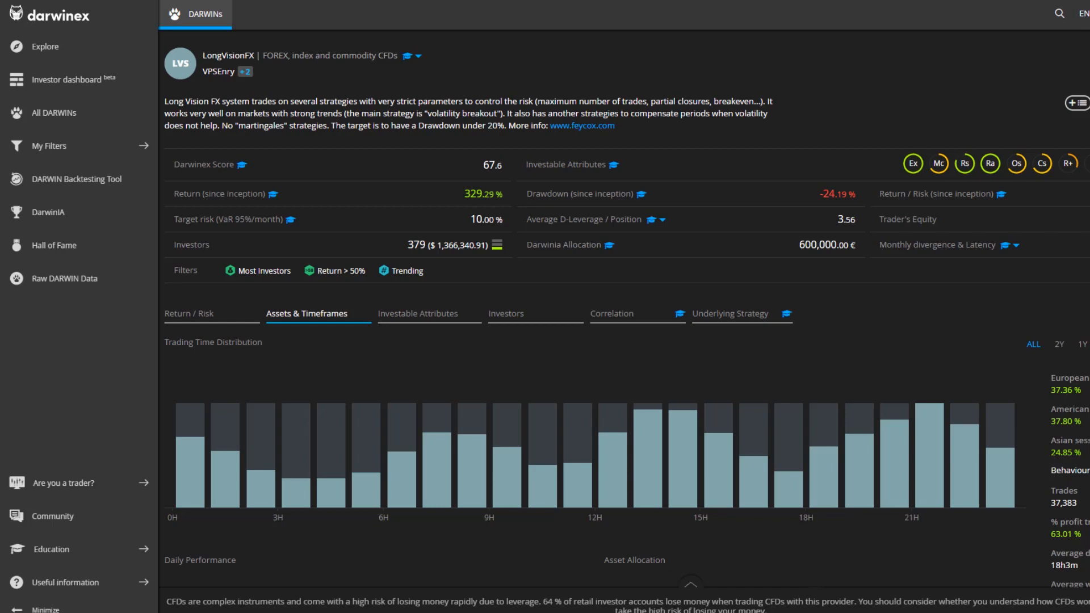
{"action": "scroll", "coordinate": [624, 318], "scroll_direction": "down", "scroll_amount": 2}
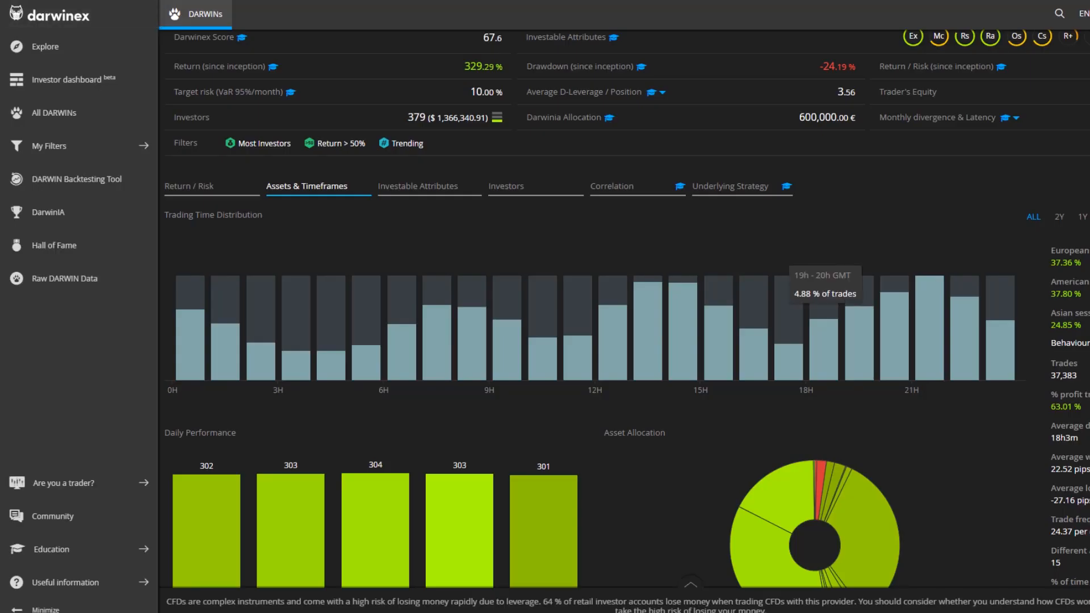
{"action": "scroll", "coordinate": [823, 283], "scroll_direction": "down", "scroll_amount": 7}
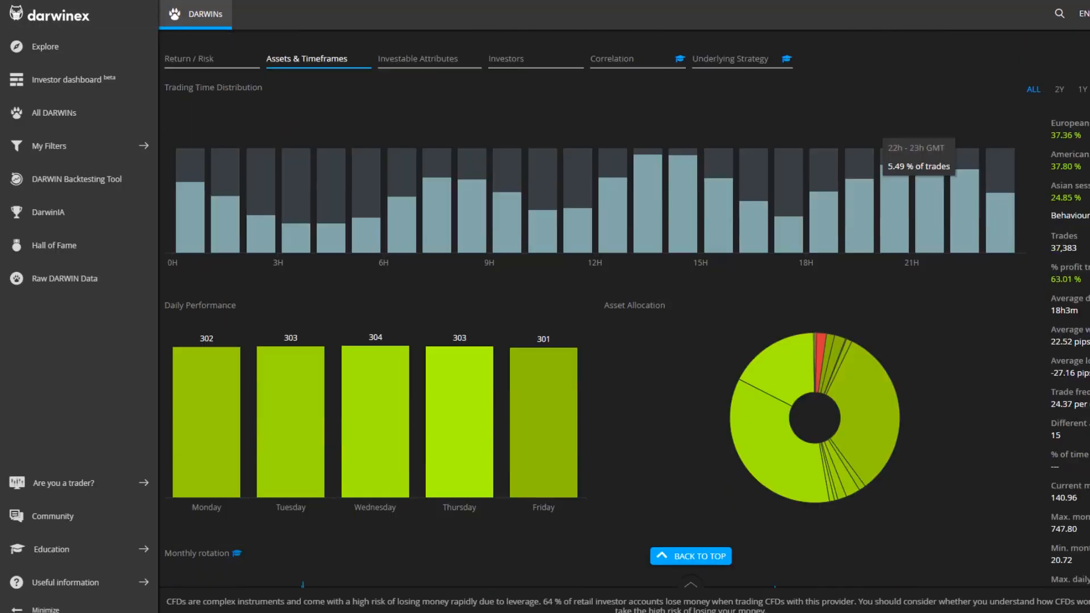
{"action": "scroll", "coordinate": [596, 341], "scroll_direction": "down", "scroll_amount": 3}
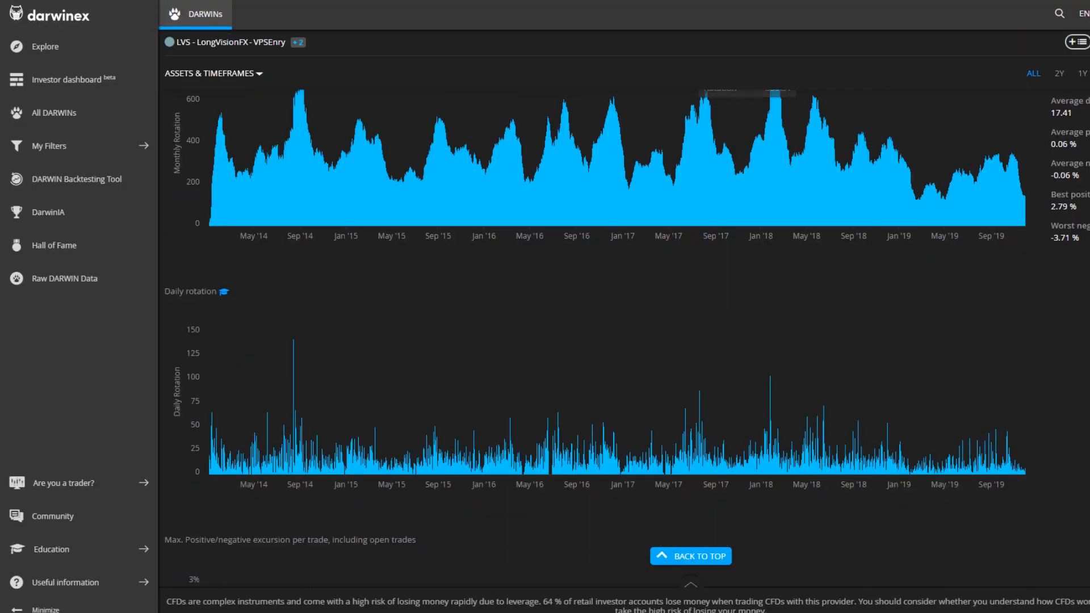
{"action": "scroll", "coordinate": [596, 340], "scroll_direction": "up", "scroll_amount": 10}
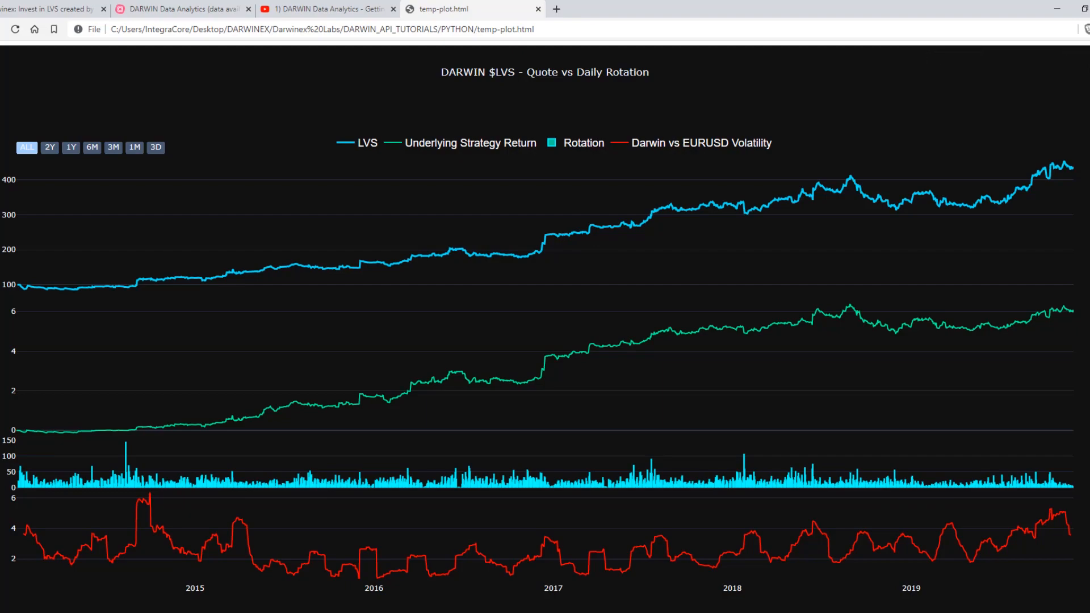
Compare the LVS DARWIN page's Assets & Timeframes charts with the DARWIN $LVS Quote vs Daily Rotation plot in the browser.
{"action": "left_click", "coordinate": [183, 9]}
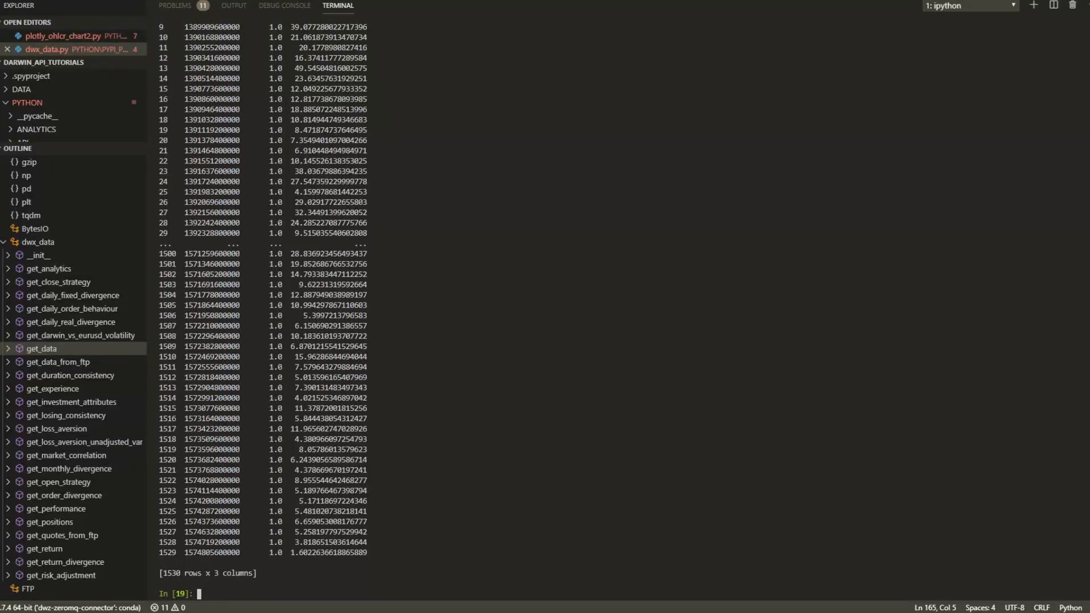
{"action": "scroll", "coordinate": [619, 309], "scroll_direction": "up", "scroll_amount": 6}
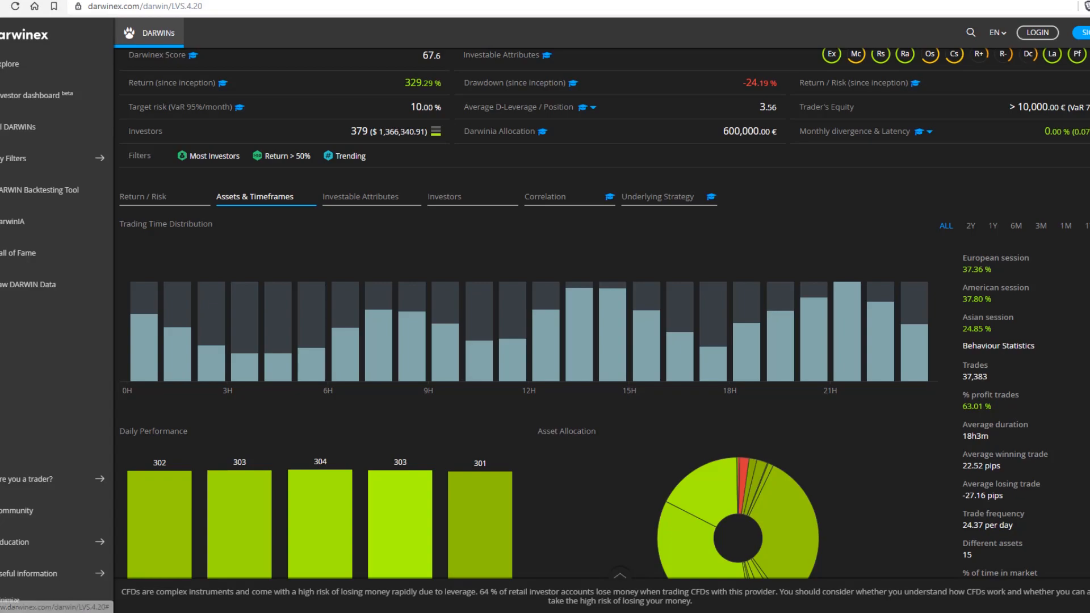
{"action": "left_click", "coordinate": [465, 0]}
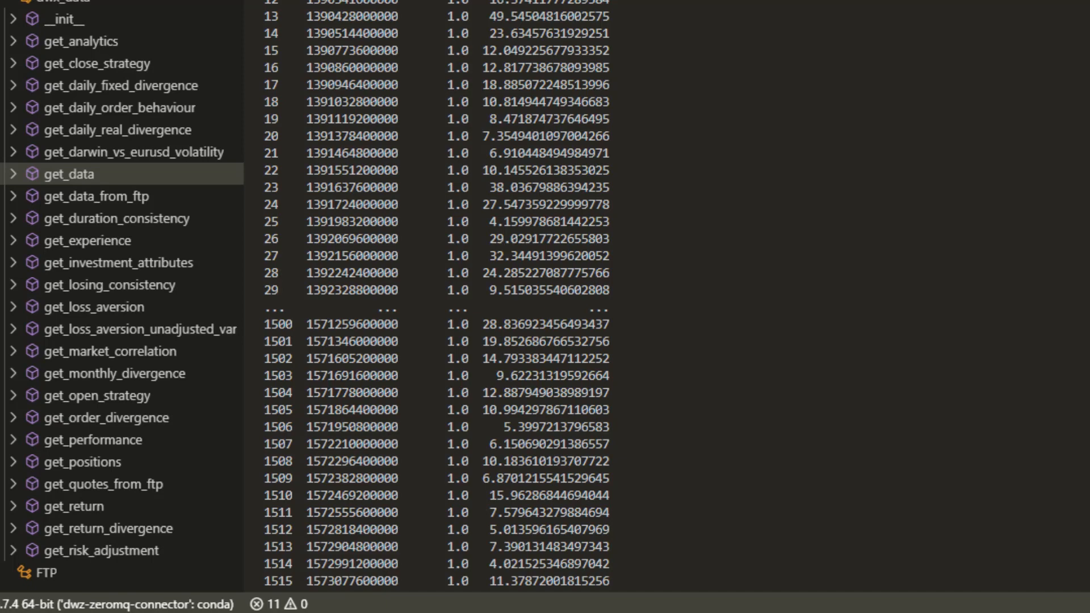
Switch to the IPython terminal and review the printed rotation rows and the commands that loaded the data and named its columns.
{"action": "scroll", "coordinate": [666, 295], "scroll_direction": "up", "scroll_amount": 16}
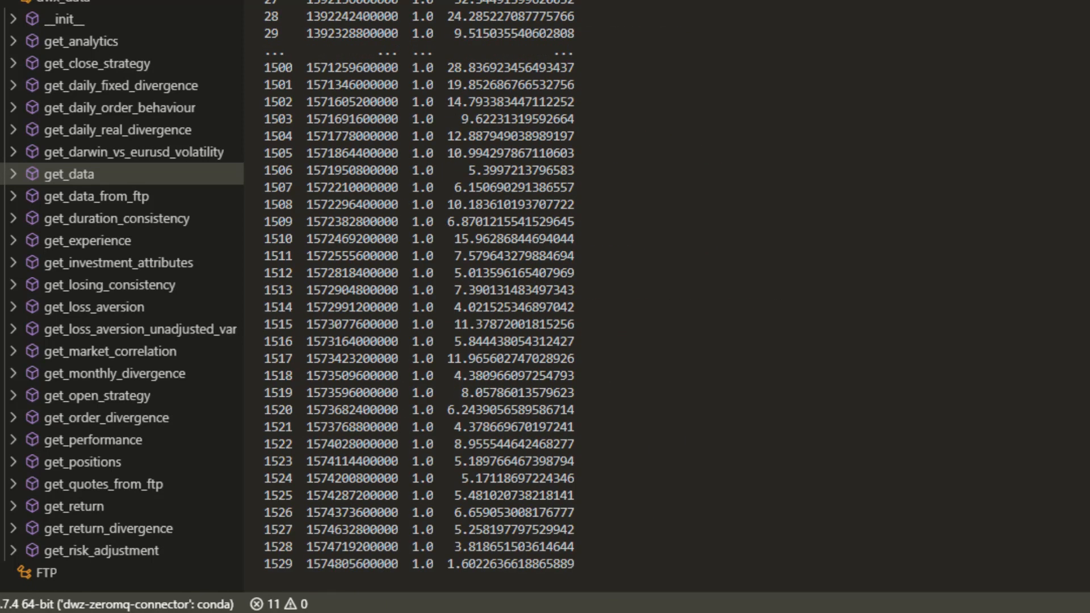
{"action": "scroll", "coordinate": [425, 293], "scroll_direction": "up", "scroll_amount": 15}
{"action": "scroll", "coordinate": [666, 295], "scroll_direction": "down", "scroll_amount": 7}
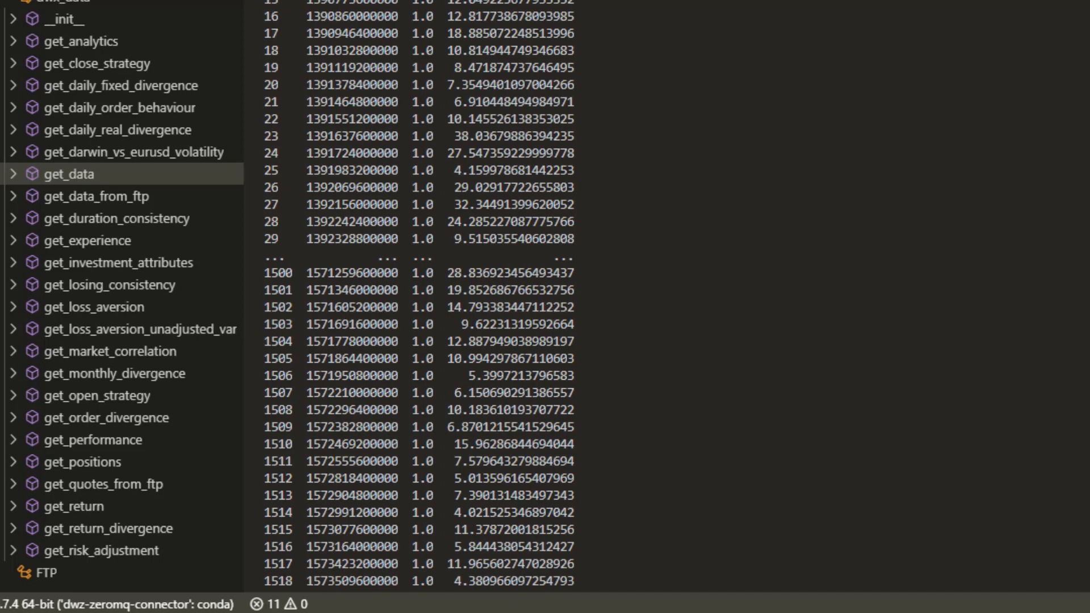
{"action": "scroll", "coordinate": [420, 295], "scroll_direction": "up", "scroll_amount": 10}
{"action": "scroll", "coordinate": [420, 295], "scroll_direction": "down", "scroll_amount": 8}
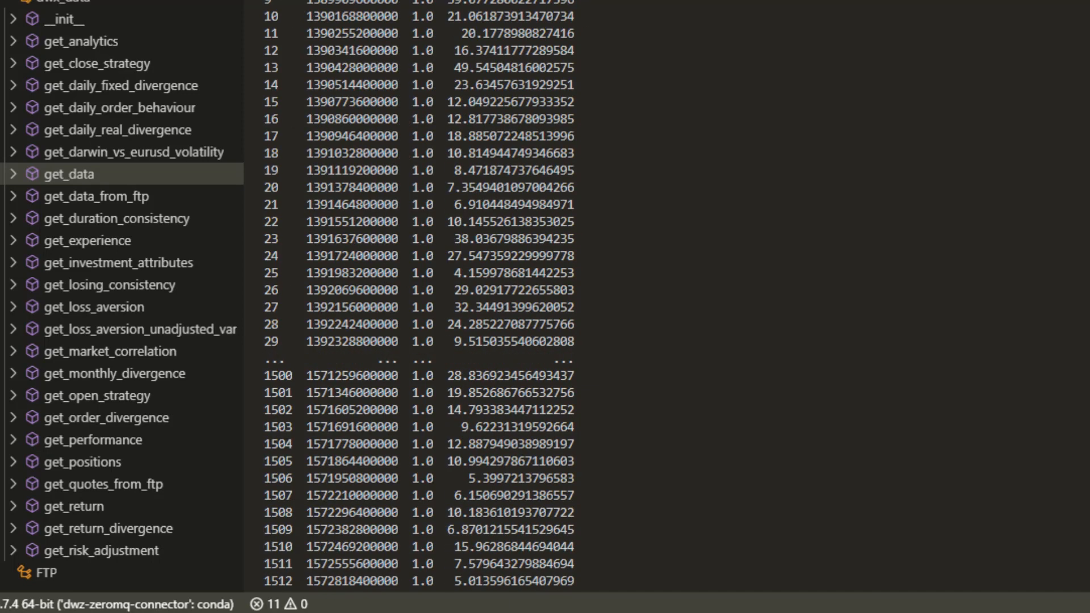
{"action": "scroll", "coordinate": [420, 295], "scroll_direction": "down", "scroll_amount": 8}
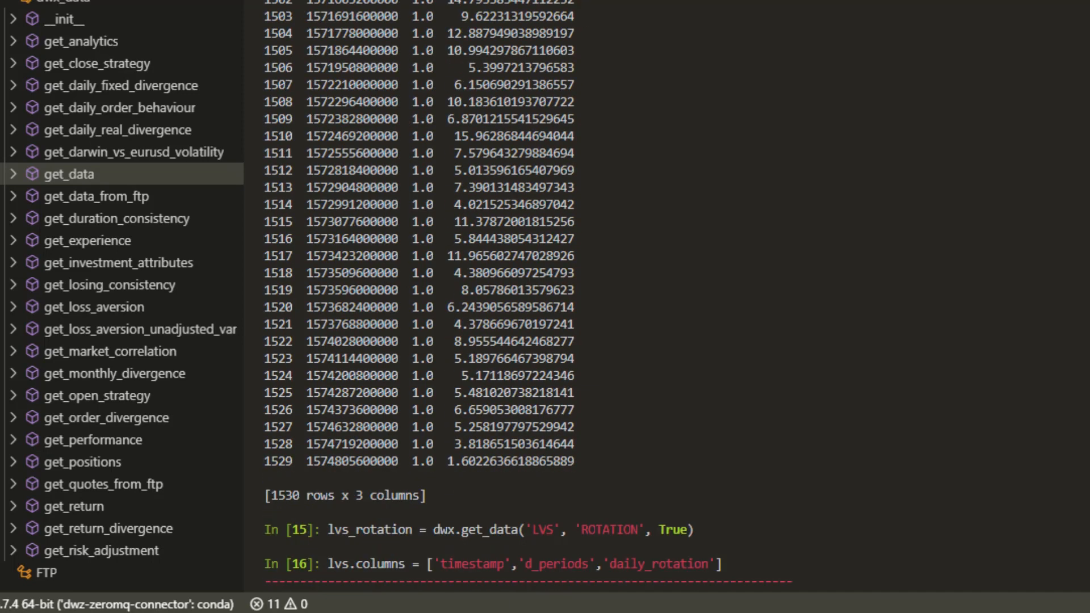
{"action": "scroll", "coordinate": [420, 295], "scroll_direction": "down", "scroll_amount": 4}
{"action": "scroll", "coordinate": [420, 295], "scroll_direction": "down", "scroll_amount": 15}
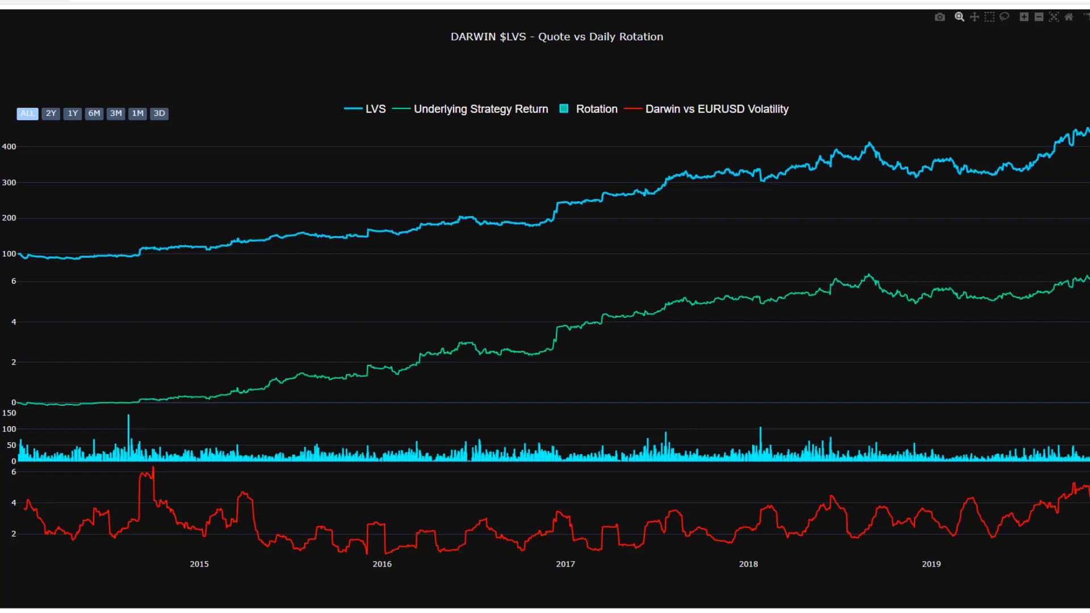
{"action": "mouse_move", "coordinate": [648, 612]}
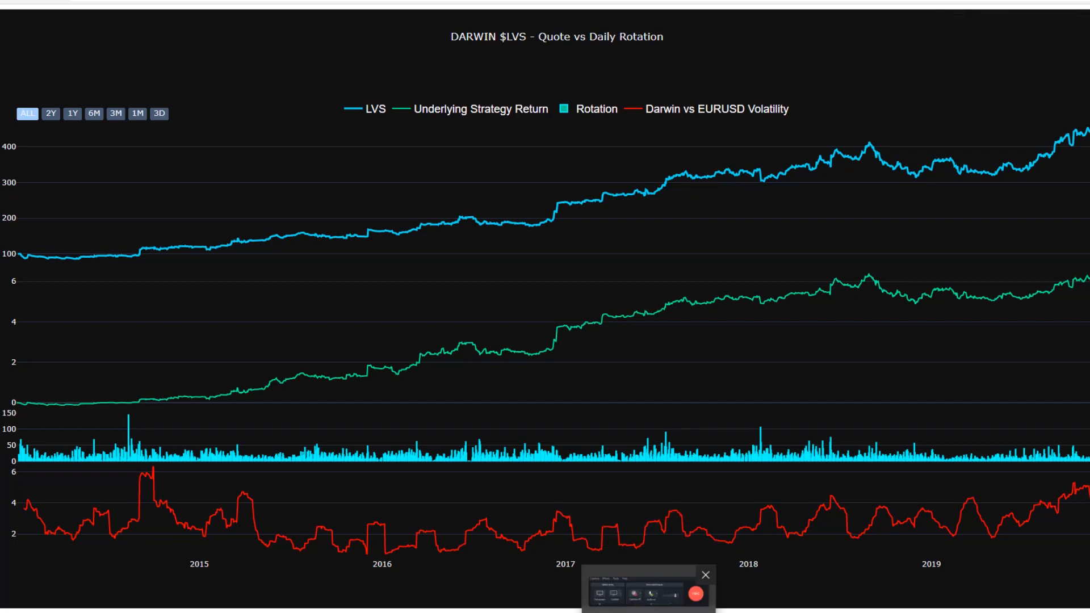